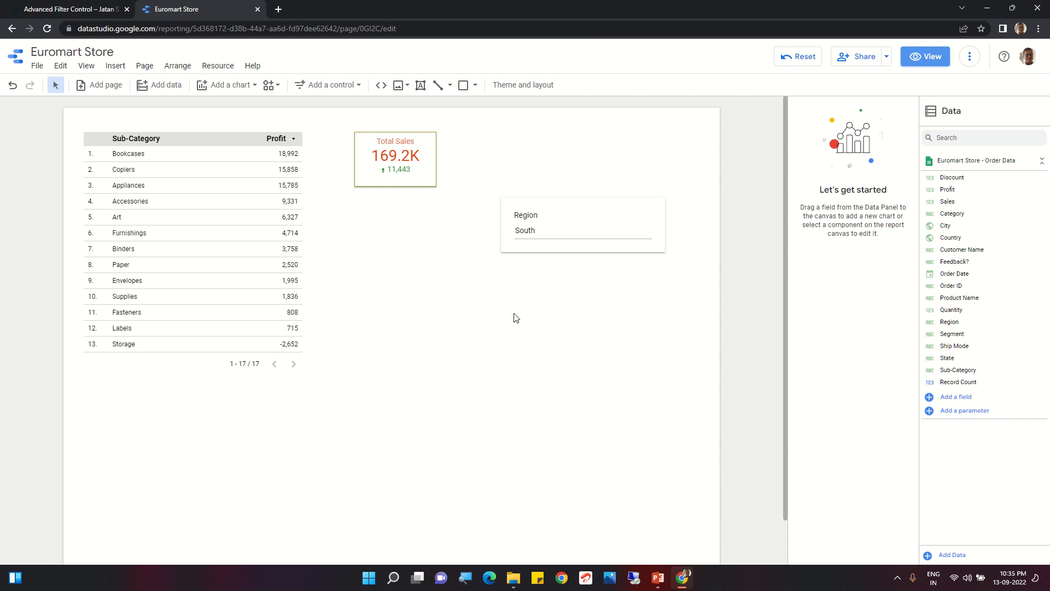
Replace the Region input box with an advanced filter control placed beside the Total Sales scorecard
click(551, 217)
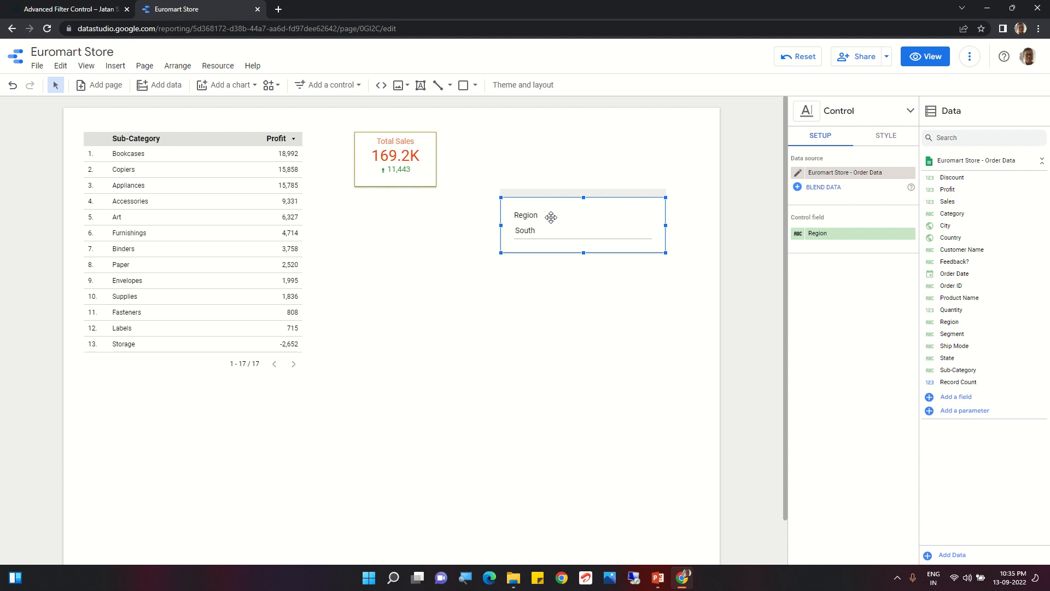
key(Delete)
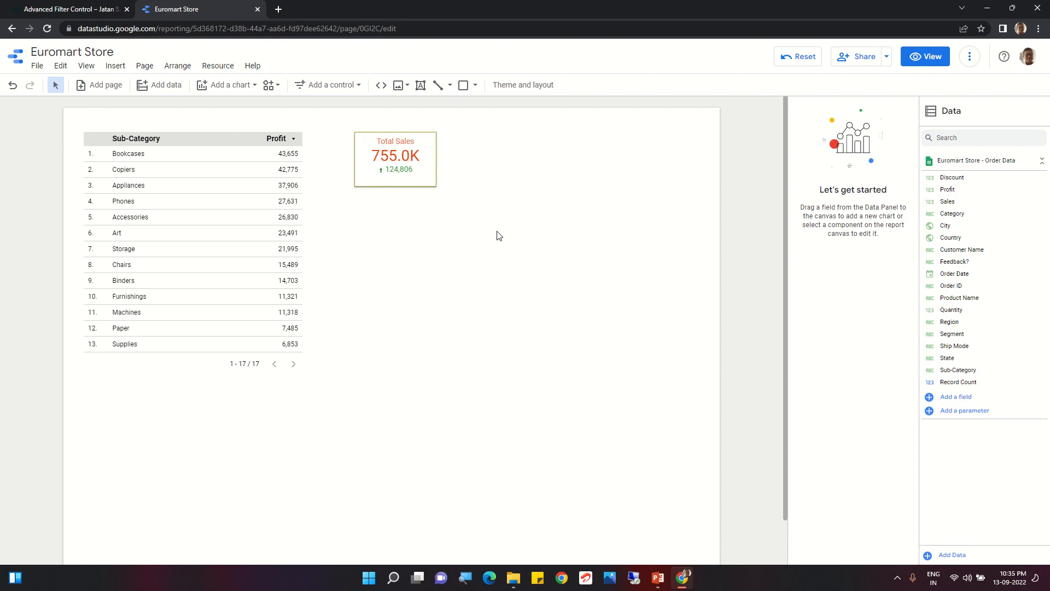
click(324, 87)
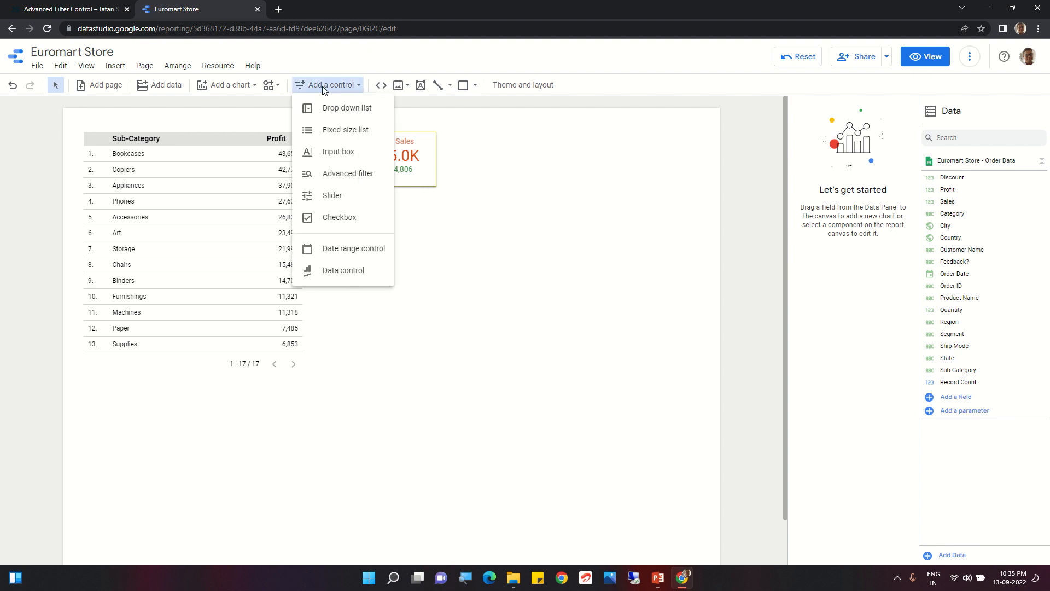
click(346, 173)
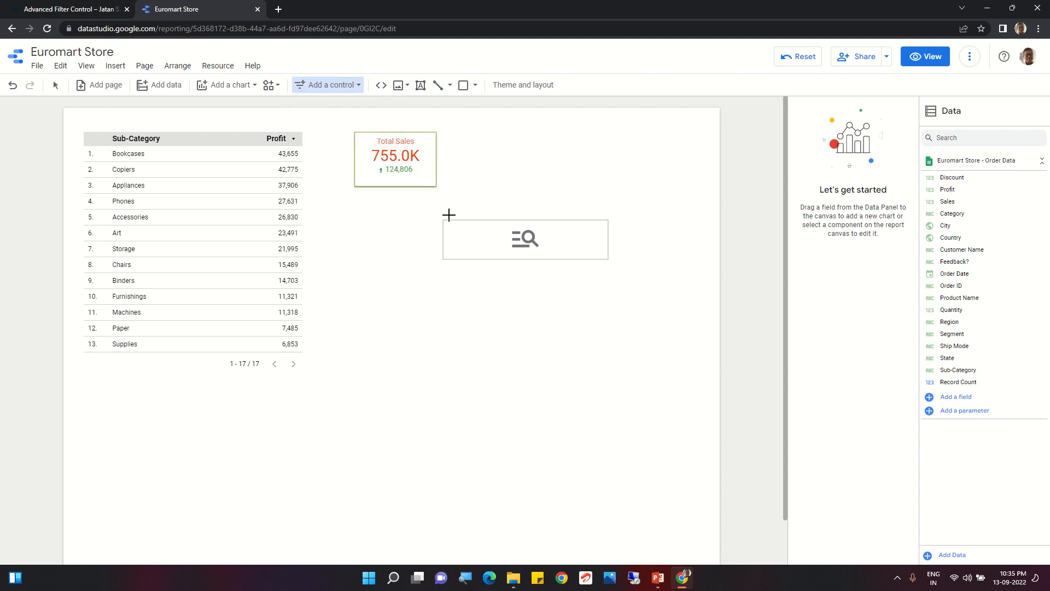
click(485, 139)
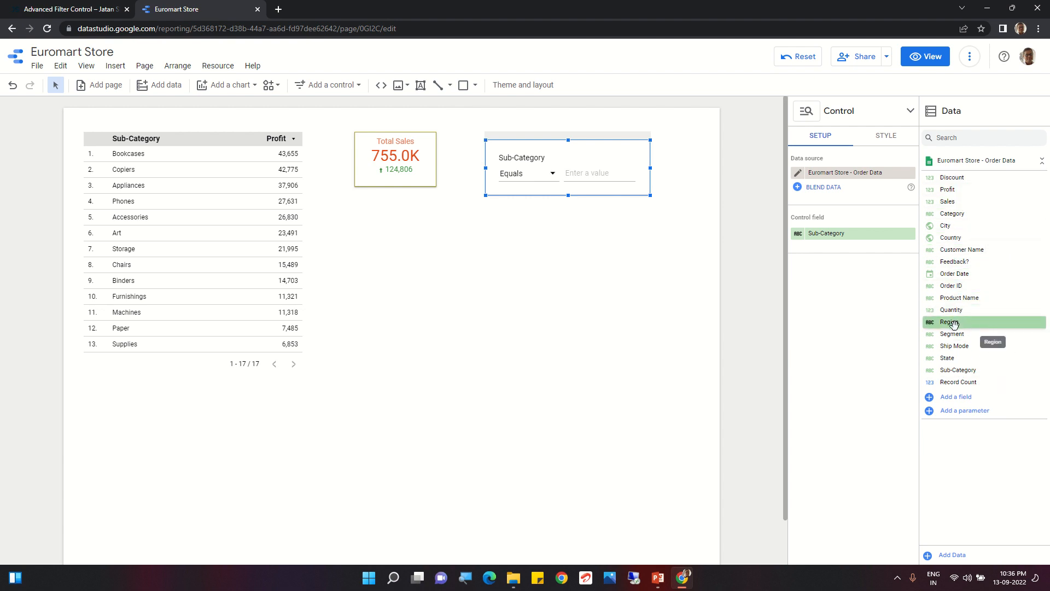
Set the advanced filter's control field to Region and apply the Equals condition with the value C
drag(953, 324, 818, 237)
click(551, 175)
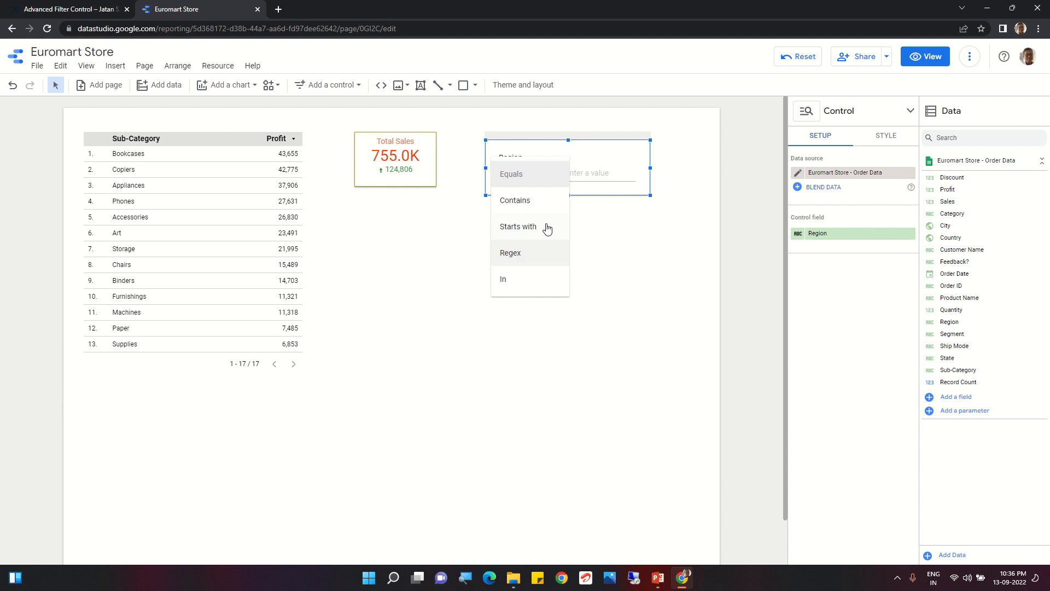
click(583, 175)
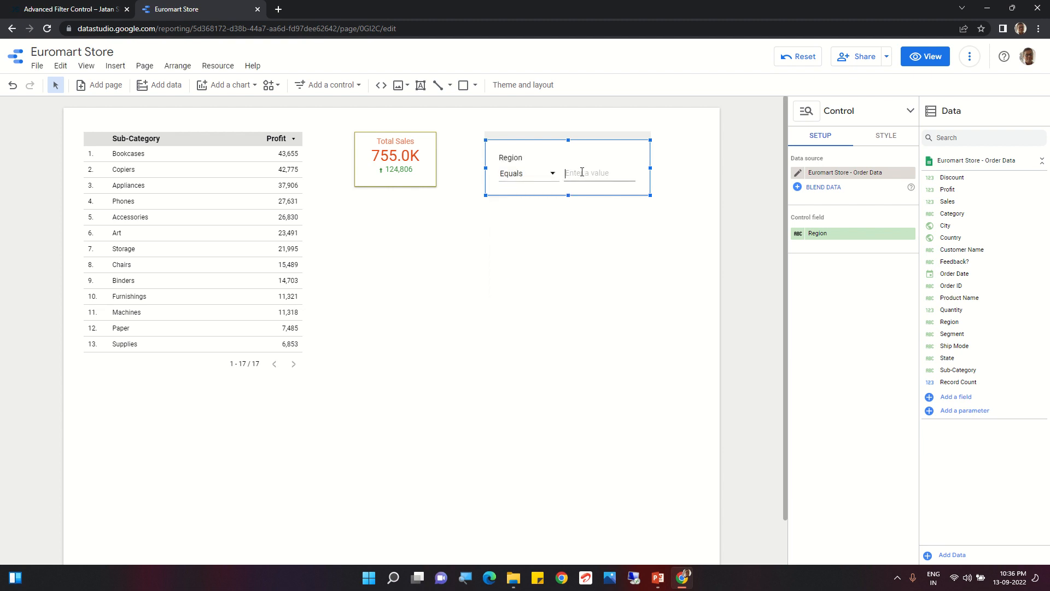
text(c)
key(BackSpace)
text(C)
key(Return)
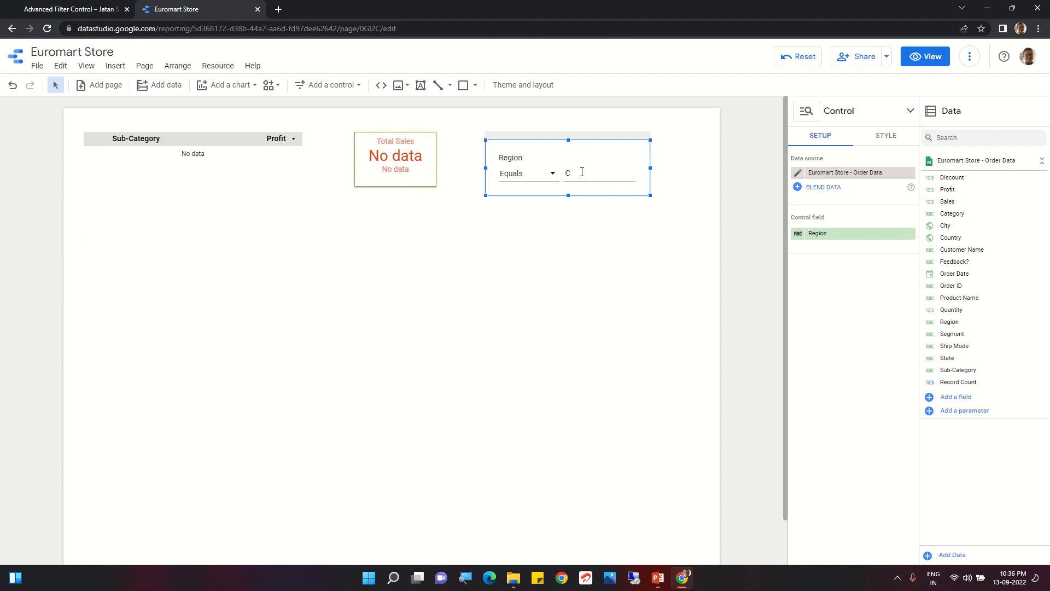
Delete the Region advanced filter and place a new advanced filter control in the empty area beside the Total Sales scorecard
key(Delete)
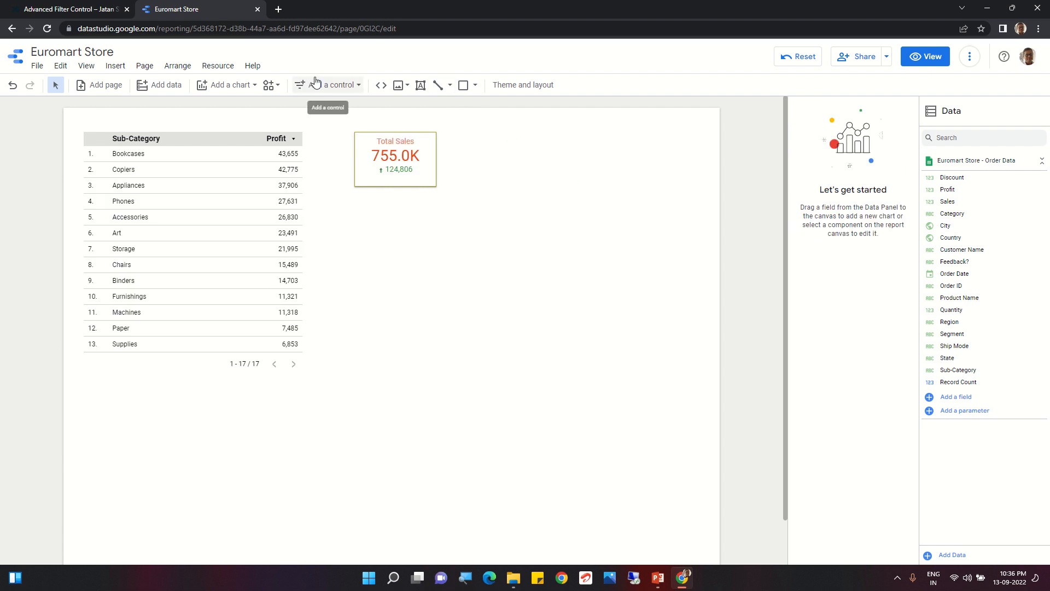
click(335, 85)
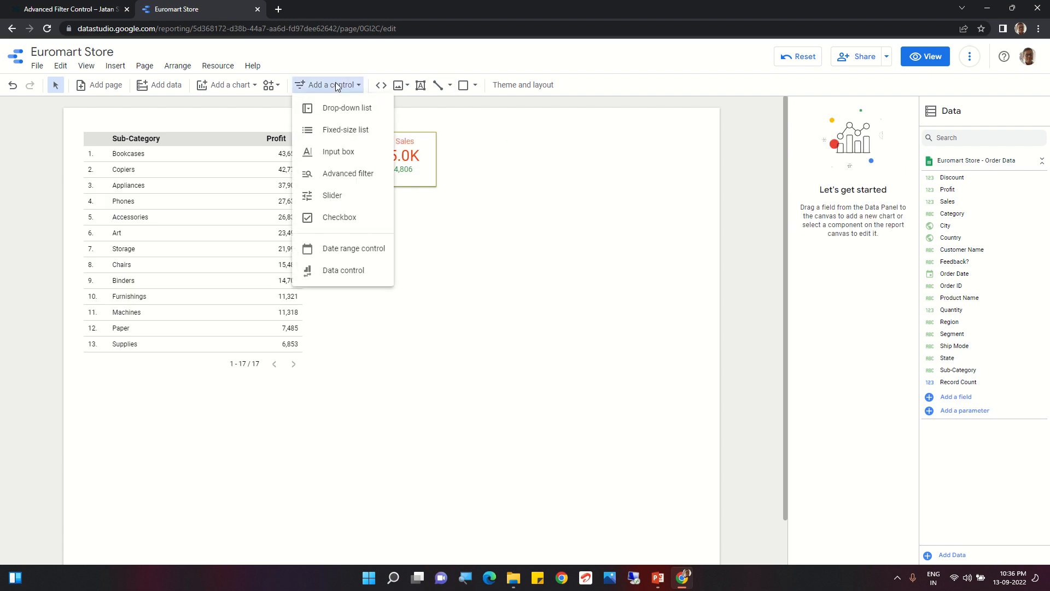
click(353, 174)
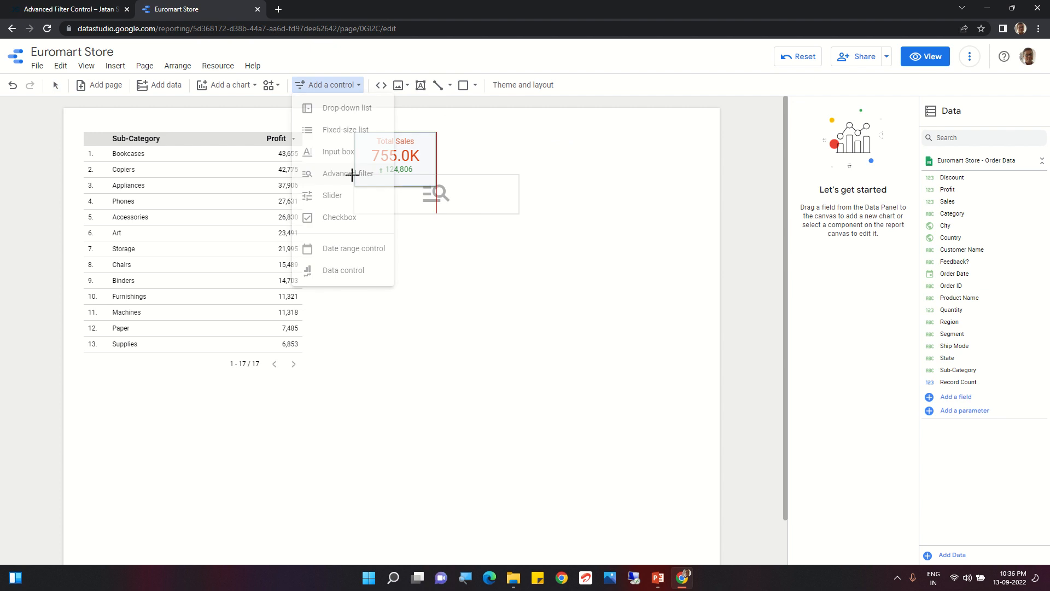
click(485, 191)
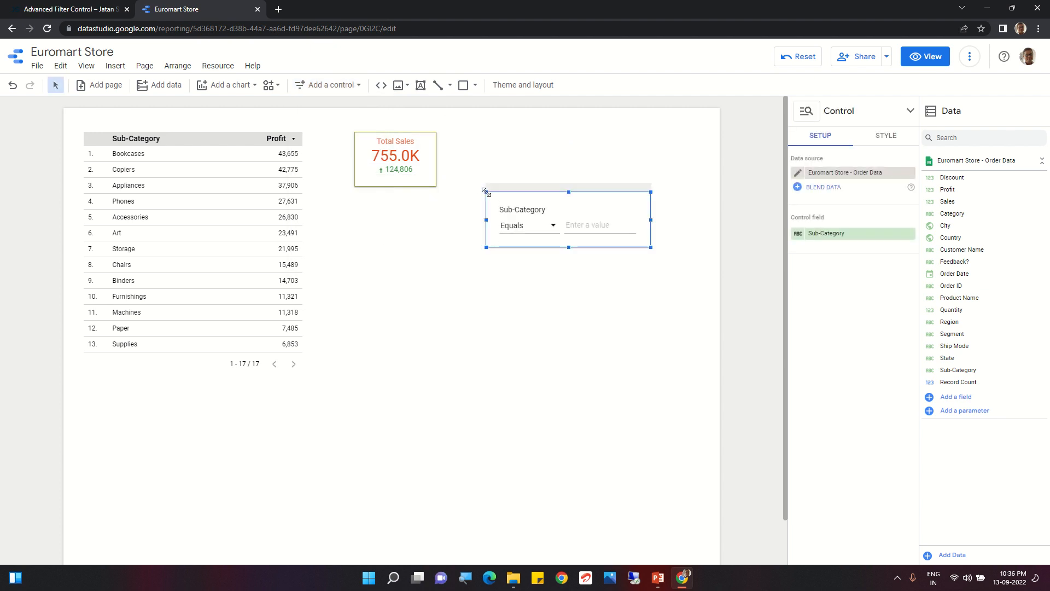
Set the new filter to Starts with C on Sub-Category, and apply the same condition to Region as the control field
click(552, 229)
click(530, 281)
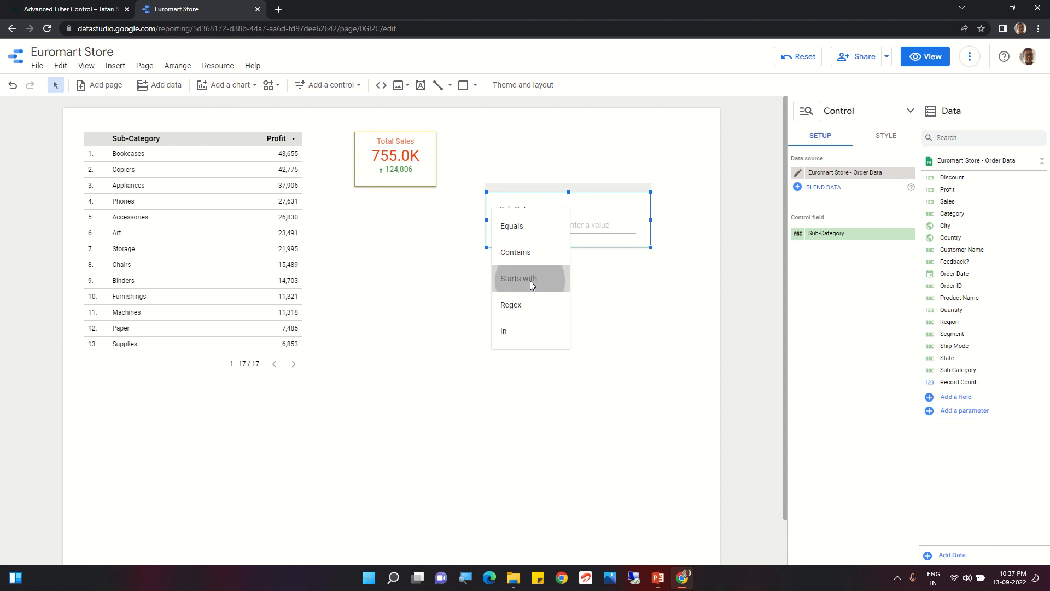
click(572, 228)
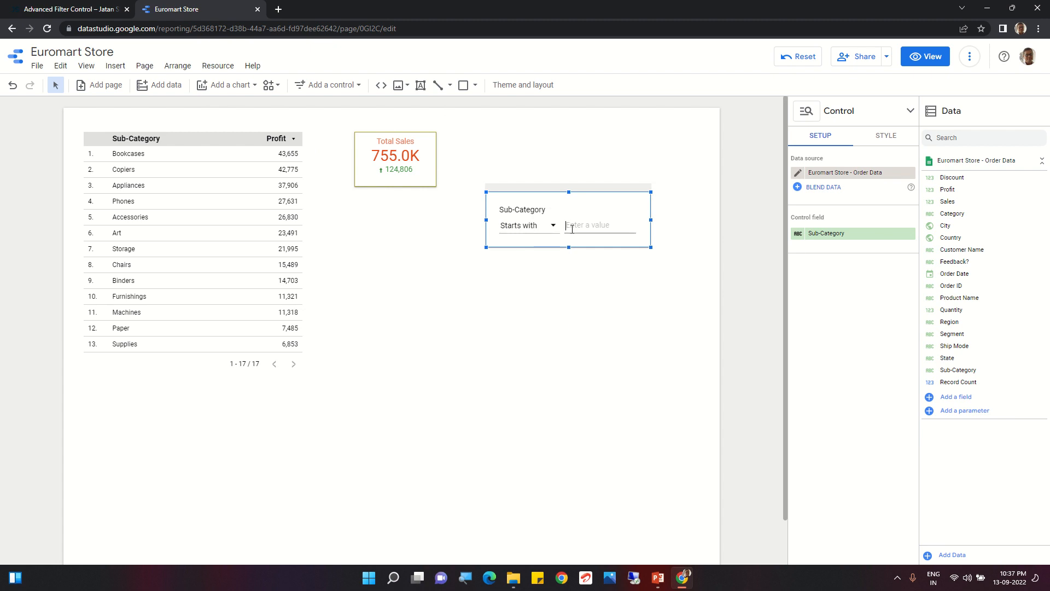
text(C)
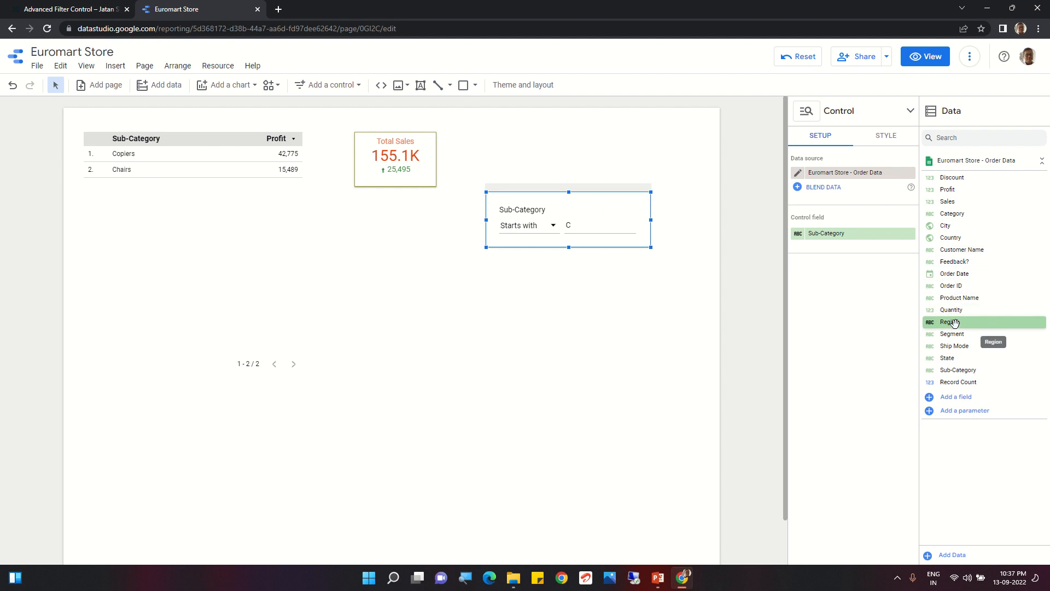
drag(954, 322, 830, 241)
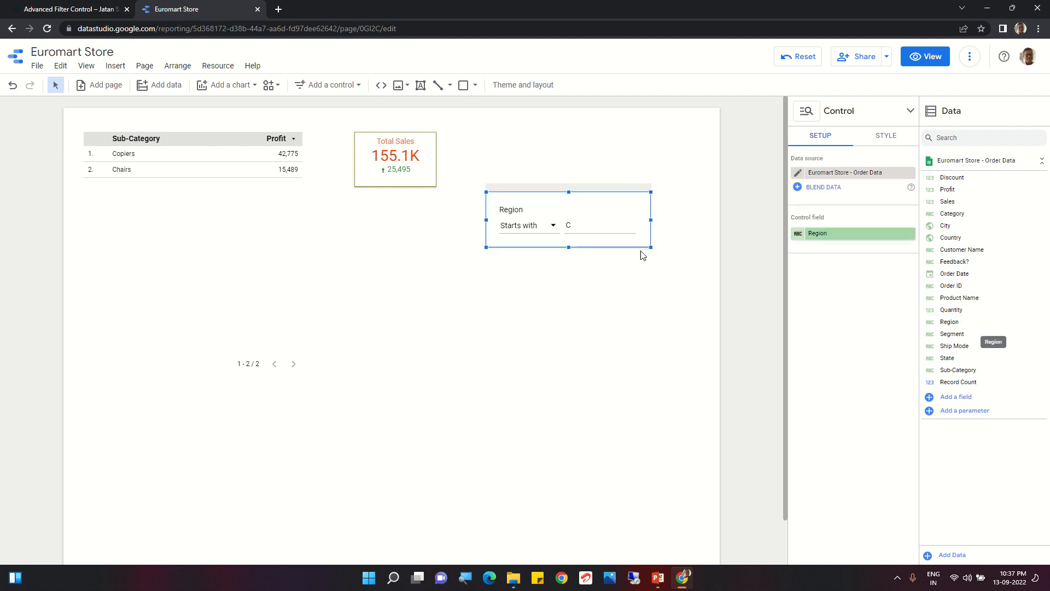
click(572, 224)
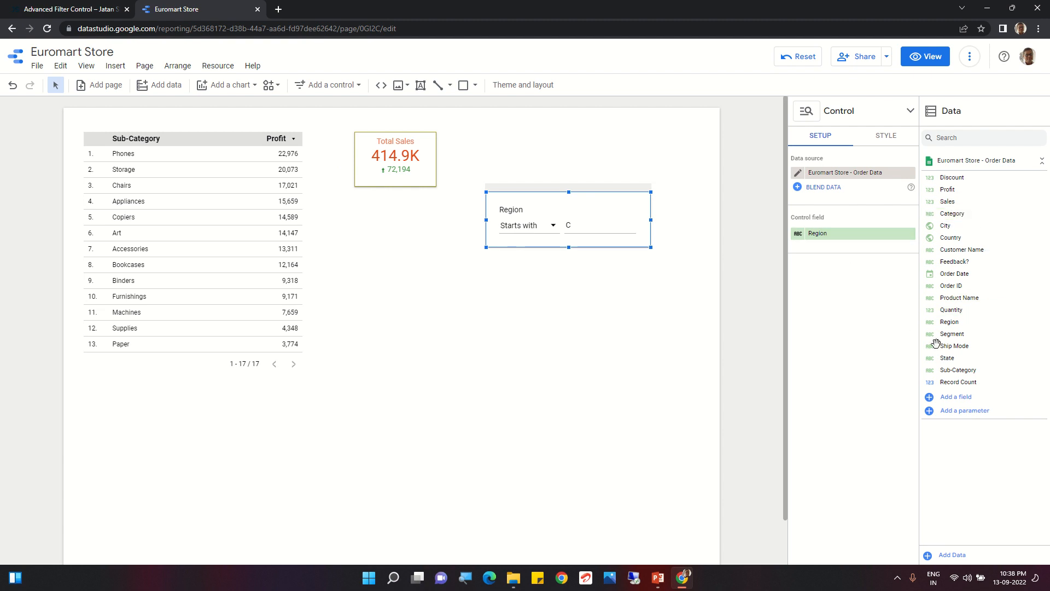
Switch the filter's control field back to Sub-Category and set its Starts with value to A
drag(960, 369, 839, 241)
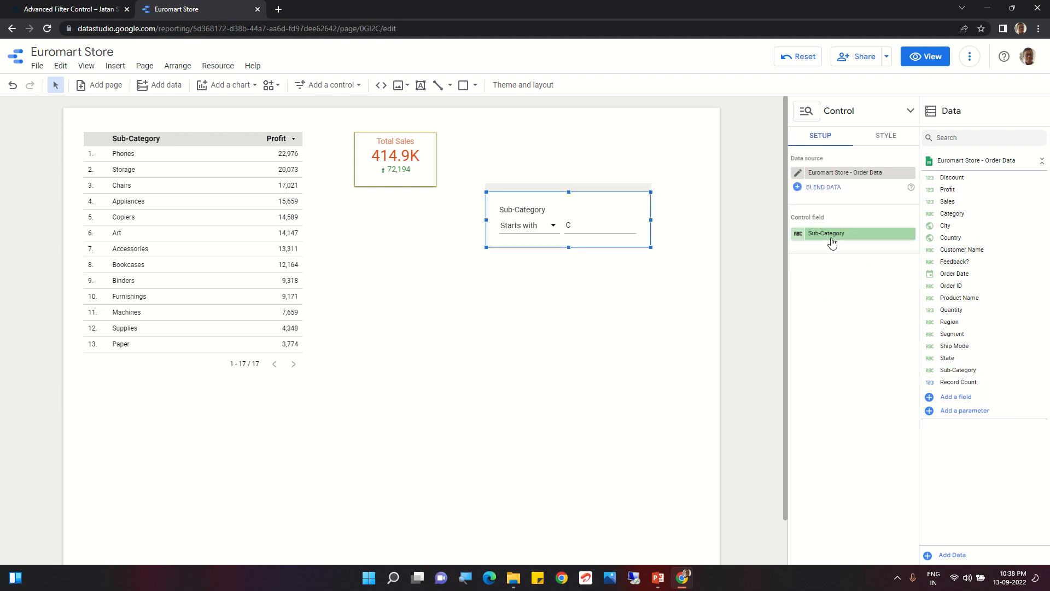
click(581, 227)
key(BackSpace)
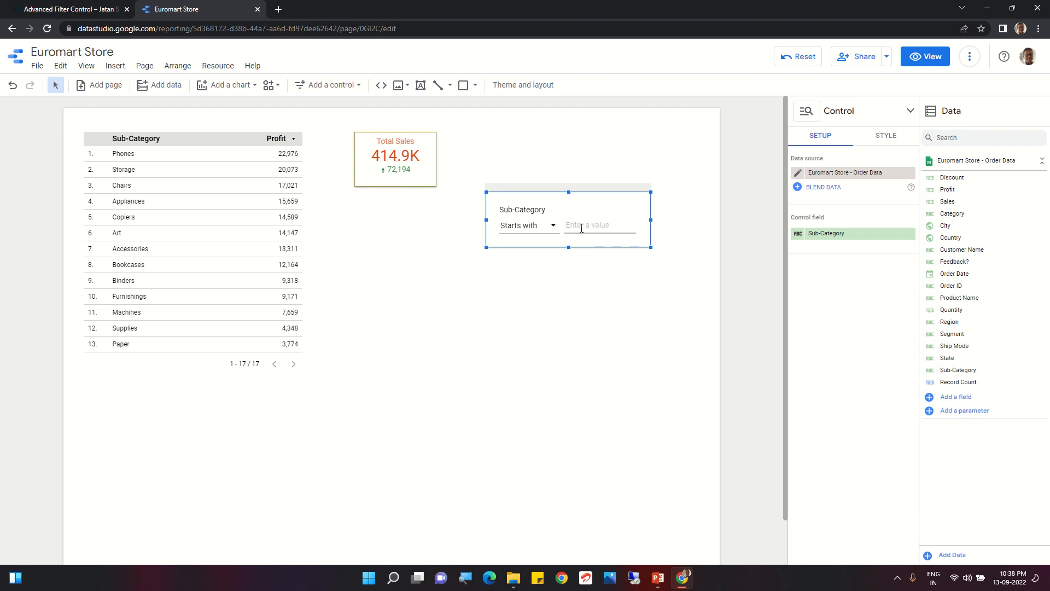
text(A)
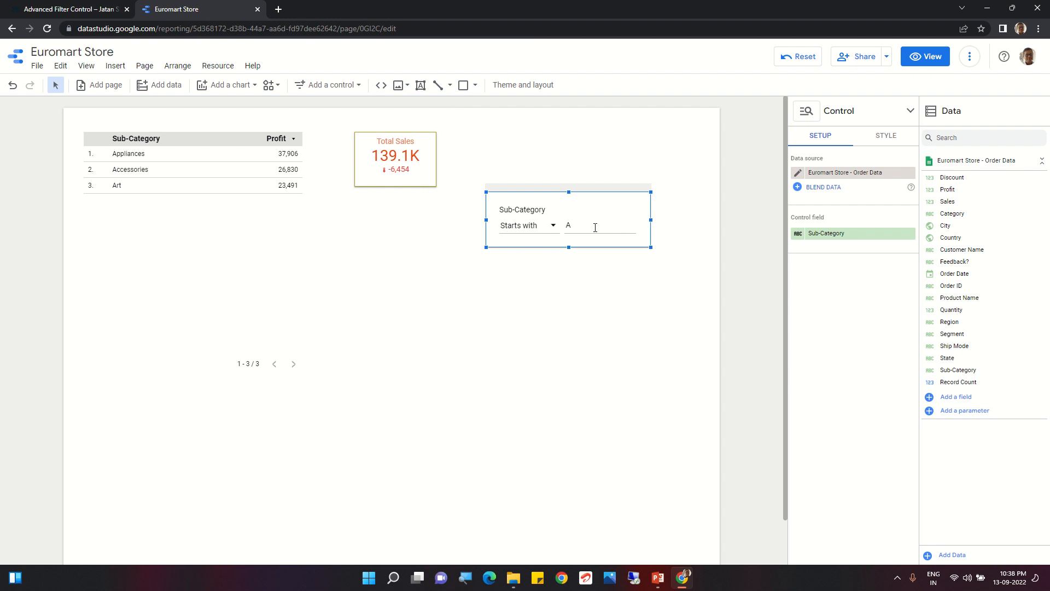
click(553, 228)
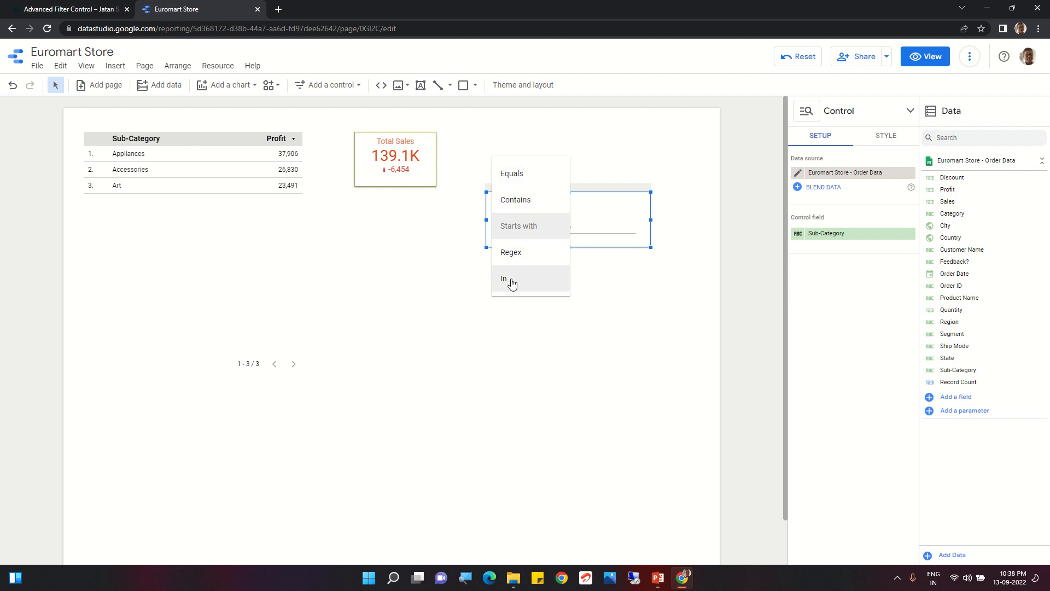
click(579, 233)
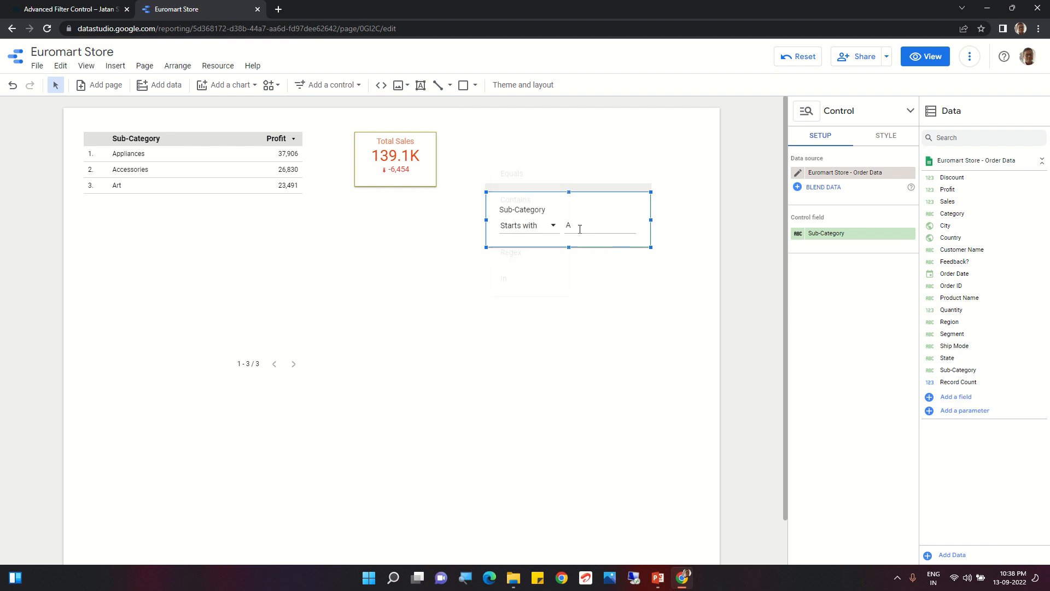
text(A)
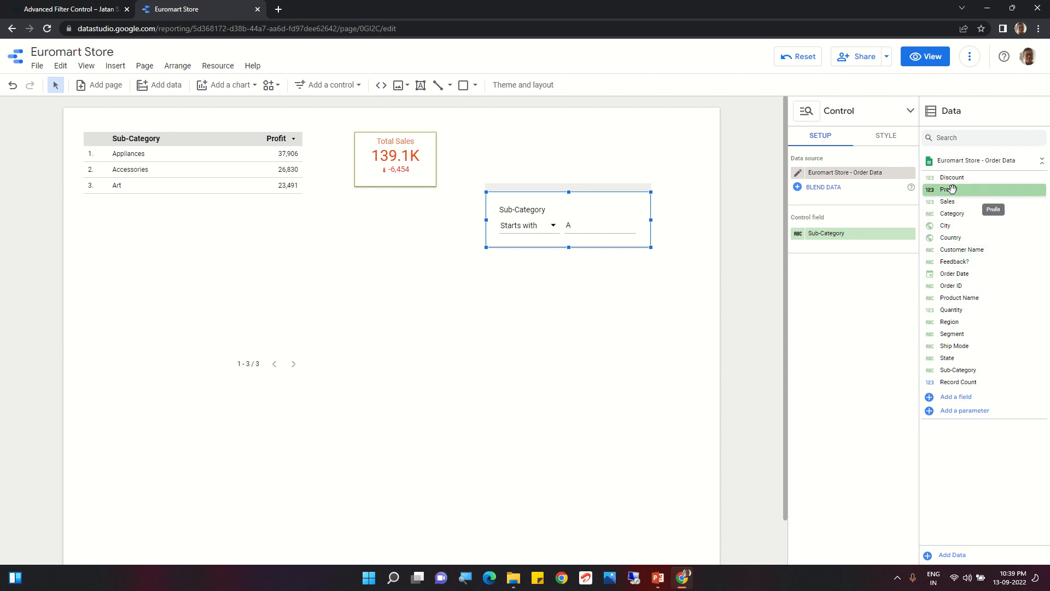
Change the advanced filter's control field to Profit, clear its value and view the available comparison operators
drag(952, 189, 823, 239)
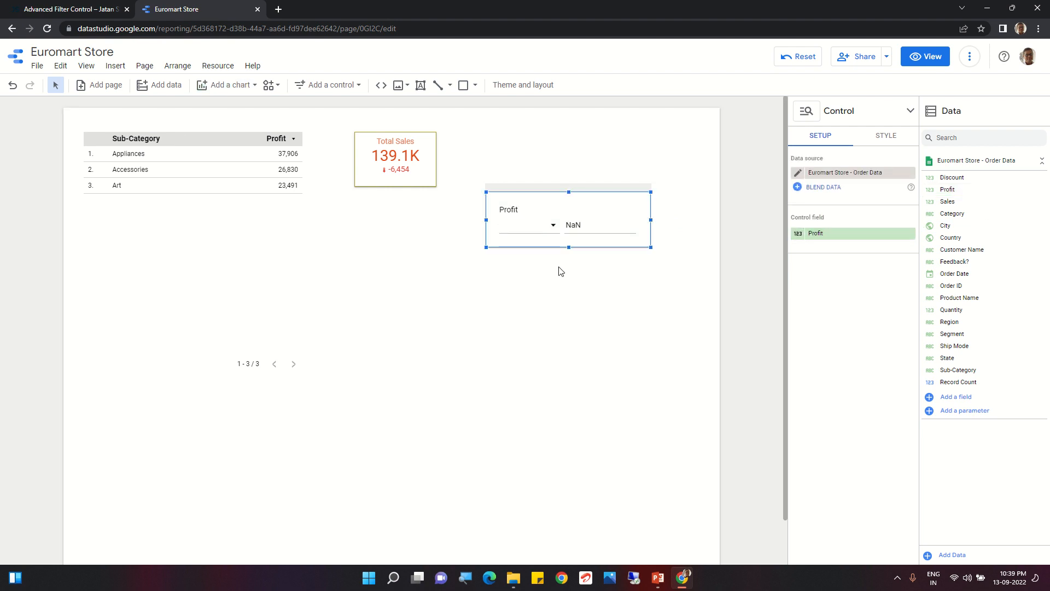
click(588, 225)
click(554, 230)
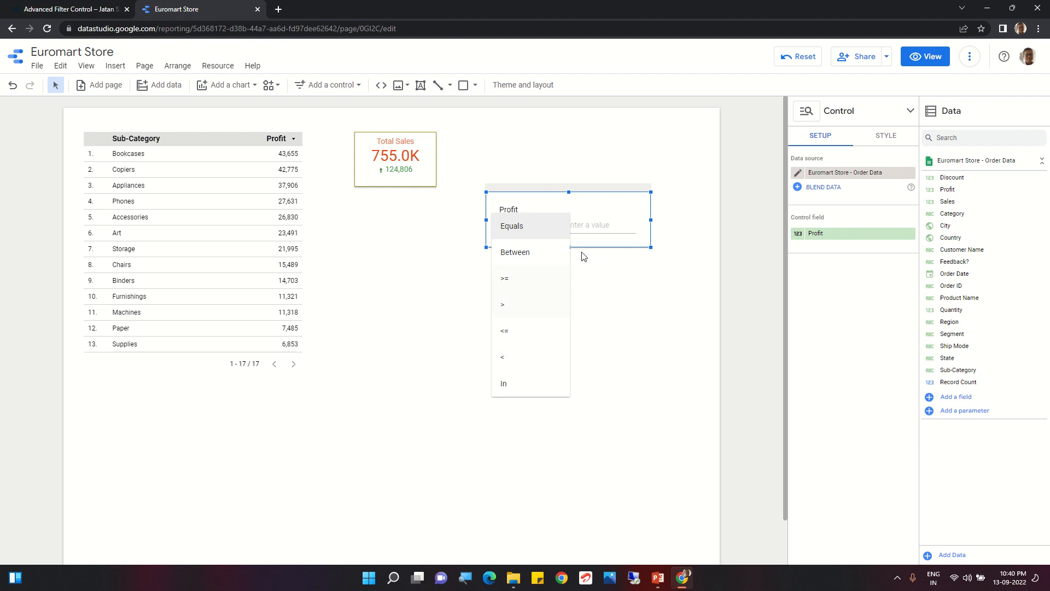
click(604, 225)
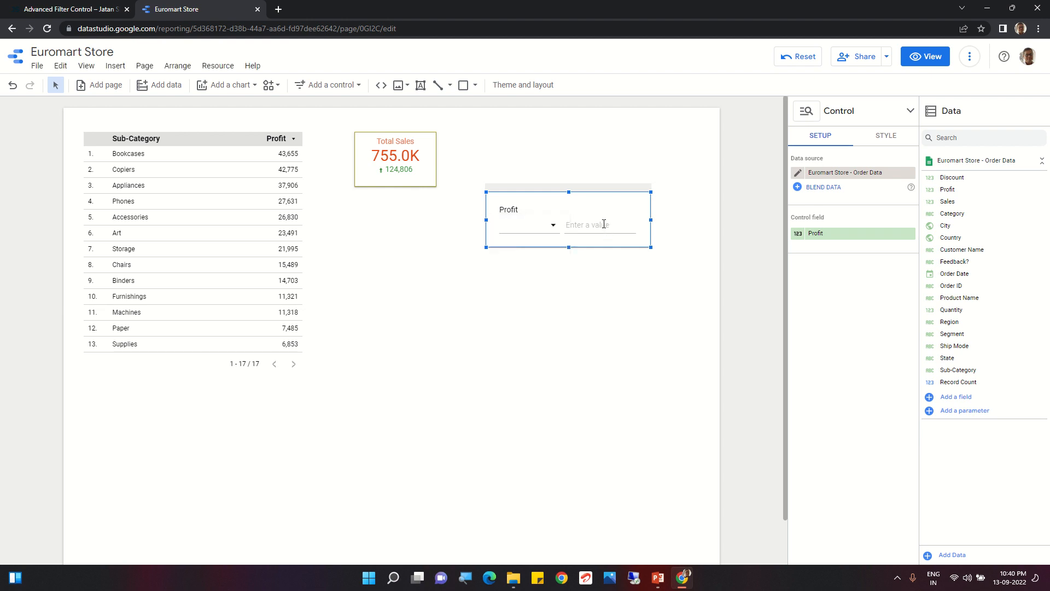
Set the Profit filter's condition to > with the value 30000 and apply it
click(554, 229)
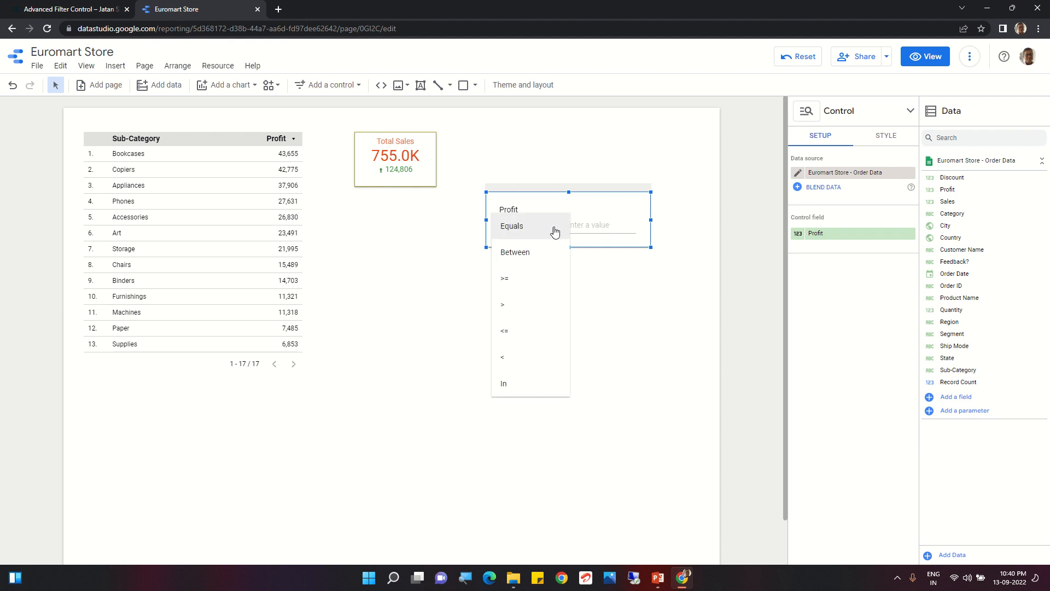
click(505, 305)
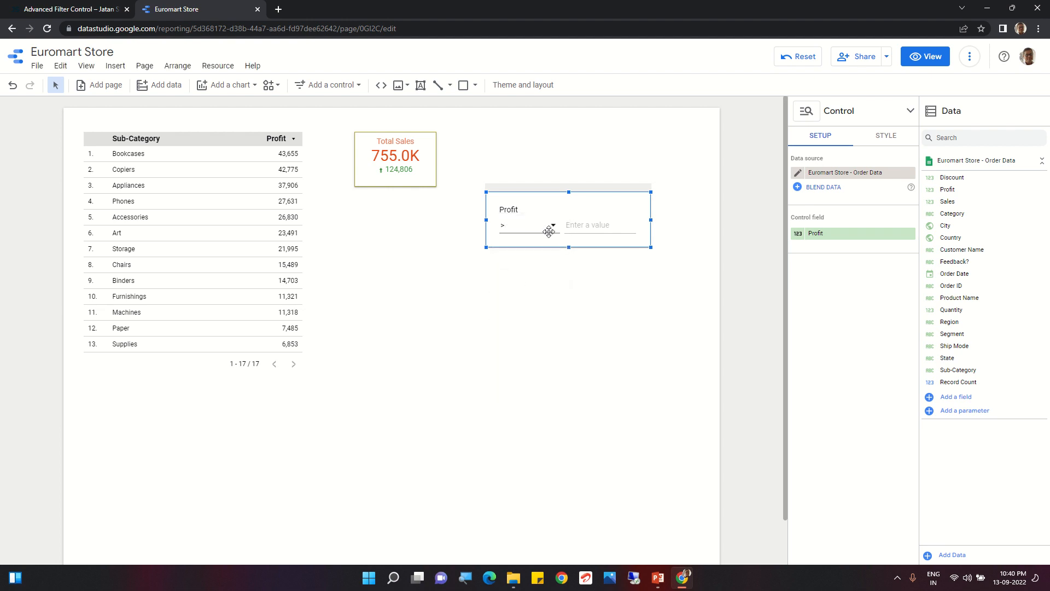
click(582, 225)
text(30000)
key(Return)
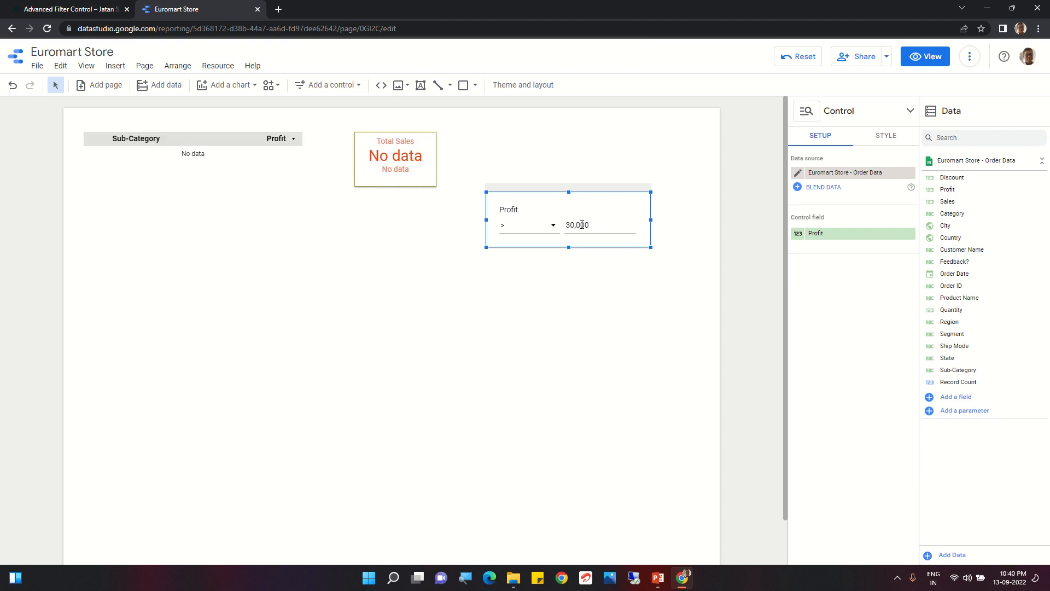
Clear the Profit filter's value and enter 30000 again
click(594, 226)
key(BackSpace)
key(BackSpace)
key(BackSpace)
key(BackSpace)
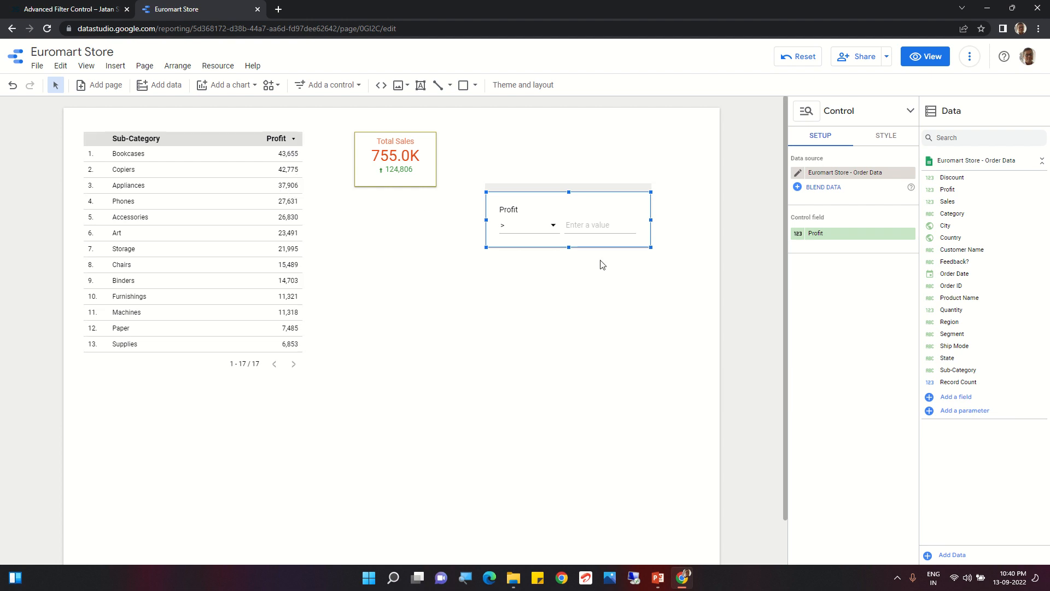
click(571, 226)
text(30000)
Switch to the PowerPoint presentation showing the Advanced Filter Control title slide
mouse_move(406, 1)
click(453, 25)
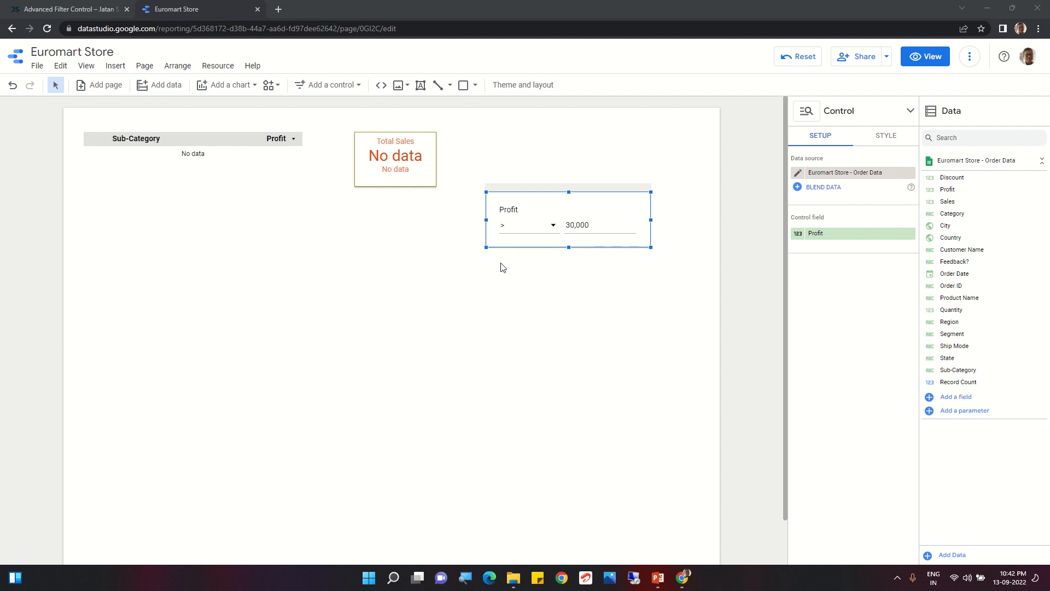
click(658, 578)
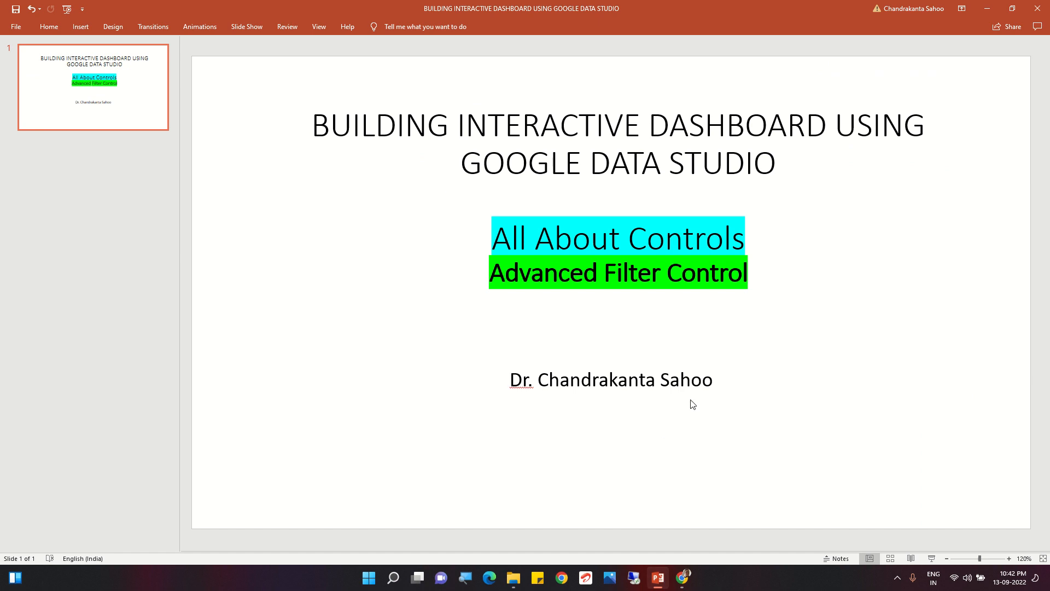